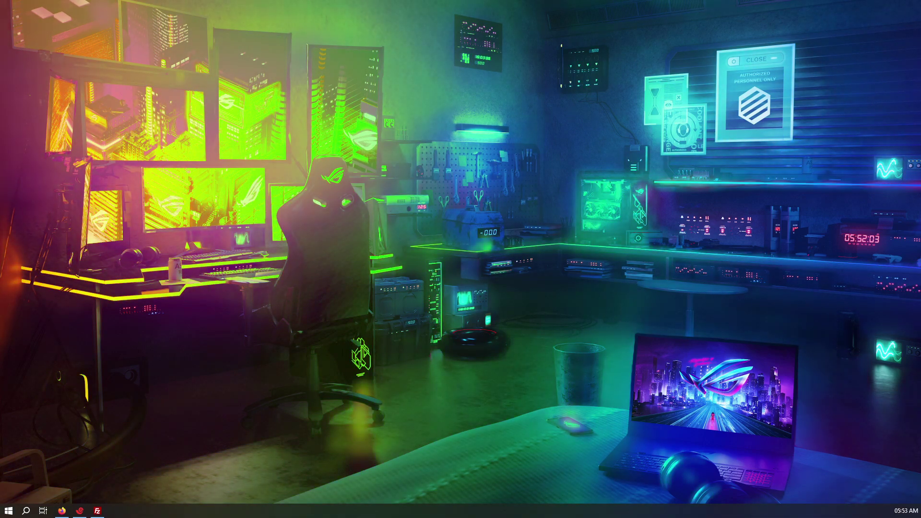
# - Review the ftp-server README's FTP variables, docker run command and FileZilla connection steps
pyautogui.click(64, 512)
pyautogui.scroll(5, 404, 253)
pyautogui.scroll(3, 405, 253)
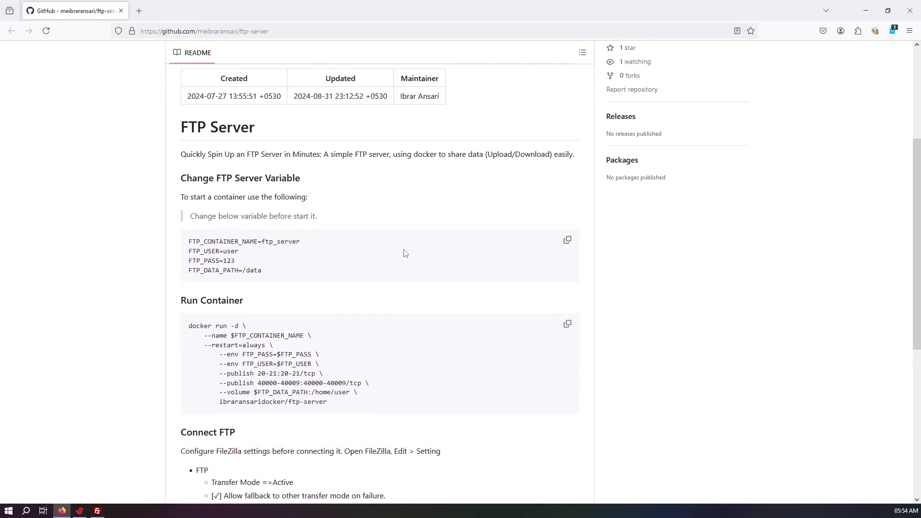
pyautogui.scroll(1, 404, 252)
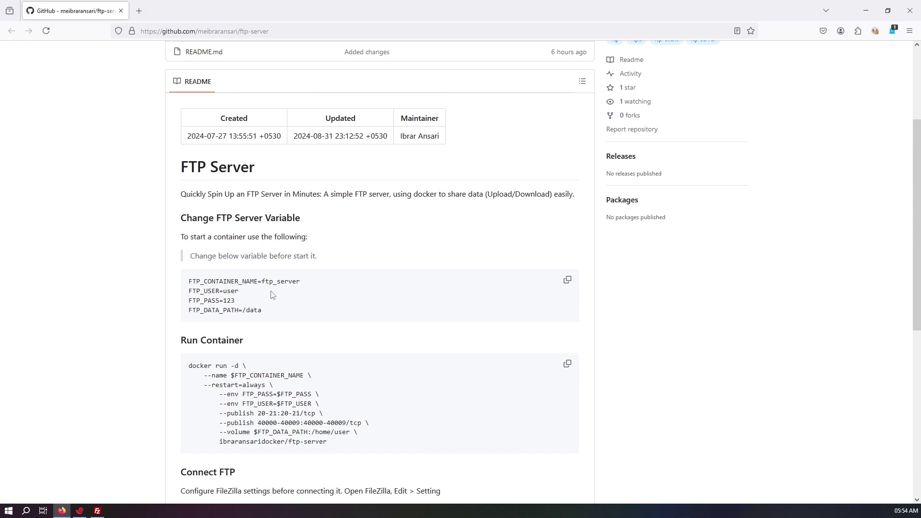
pyautogui.scroll(-1, 272, 296)
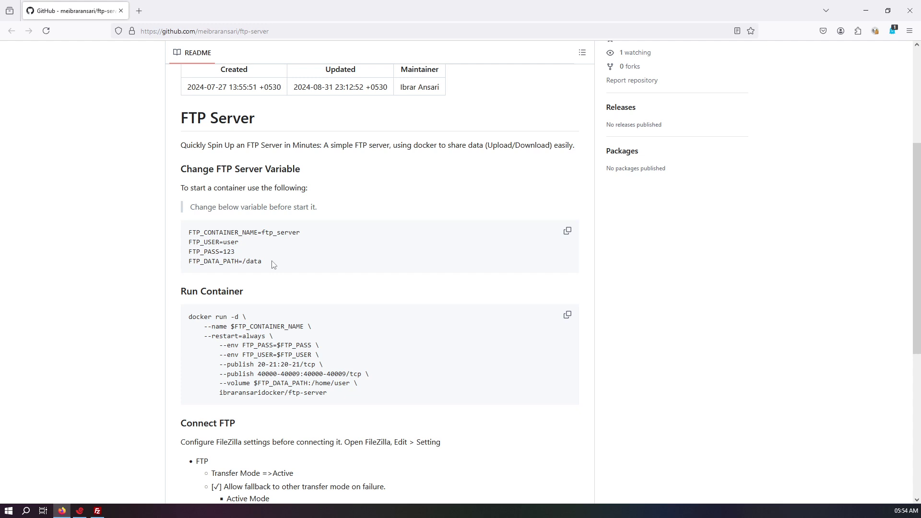
pyautogui.moveTo(272, 264); pyautogui.dragTo(188, 231)
pyautogui.scroll(-2, 238, 284)
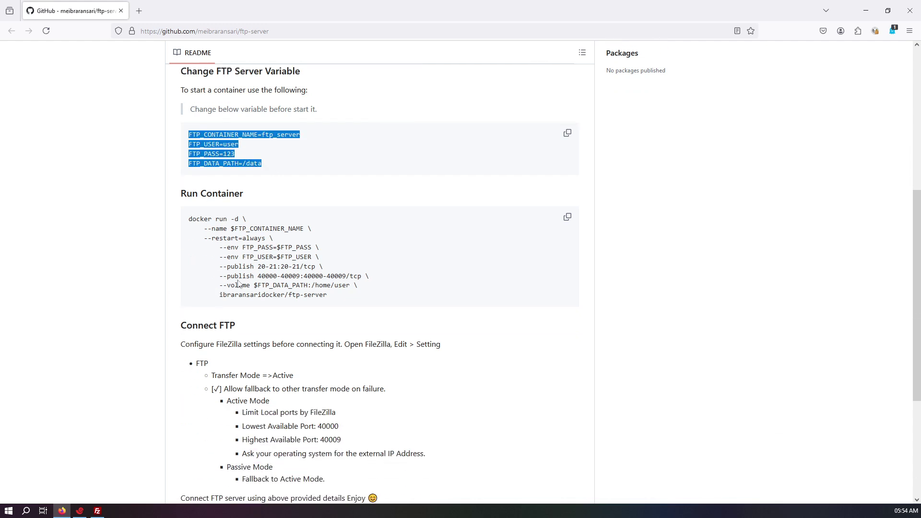
pyautogui.moveTo(345, 301); pyautogui.dragTo(187, 219)
pyautogui.scroll(-2, 219, 342)
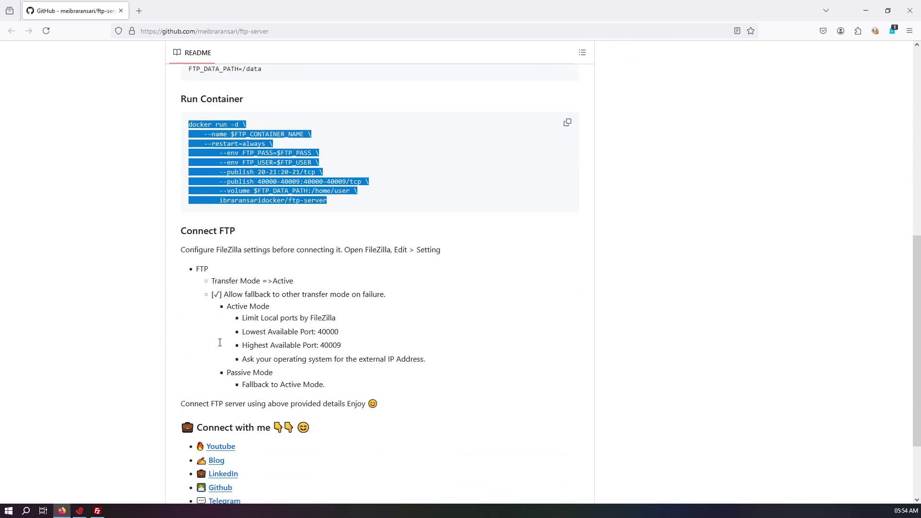
pyautogui.scroll(-1, 220, 343)
pyautogui.moveTo(328, 351); pyautogui.dragTo(239, 266)
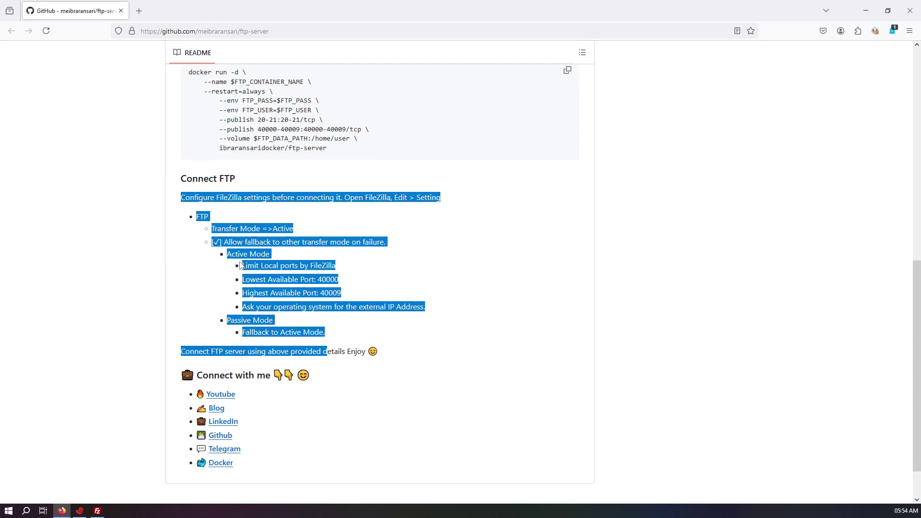
pyautogui.click(272, 238)
pyautogui.scroll(3, 272, 238)
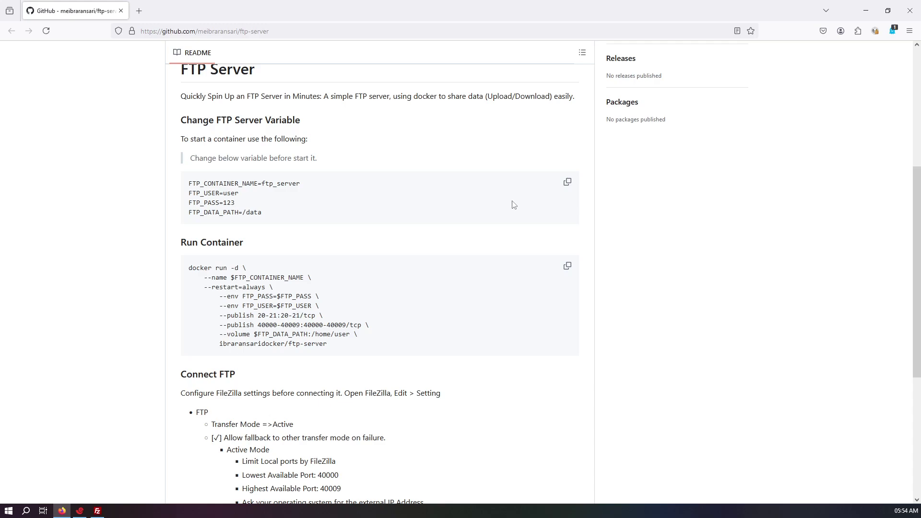
# - Copy the README's FTP variable block and paste it into the Xshell session
pyautogui.click(568, 182)
pyautogui.hotkey('alt', 'Tab')
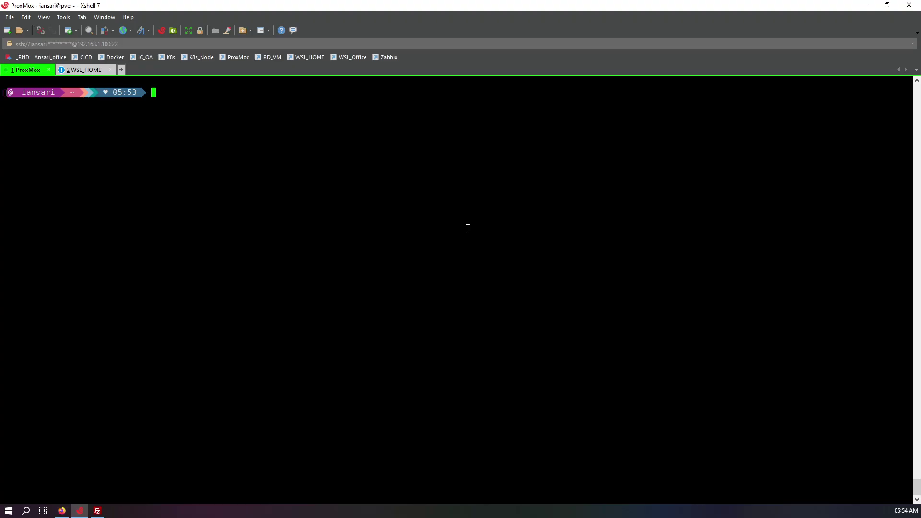
pyautogui.press('shift+Insert')
# - Run the README's docker run command to start the ibraransaridocker/ftp-server container
pyautogui.hotkey('alt', 'Tab')
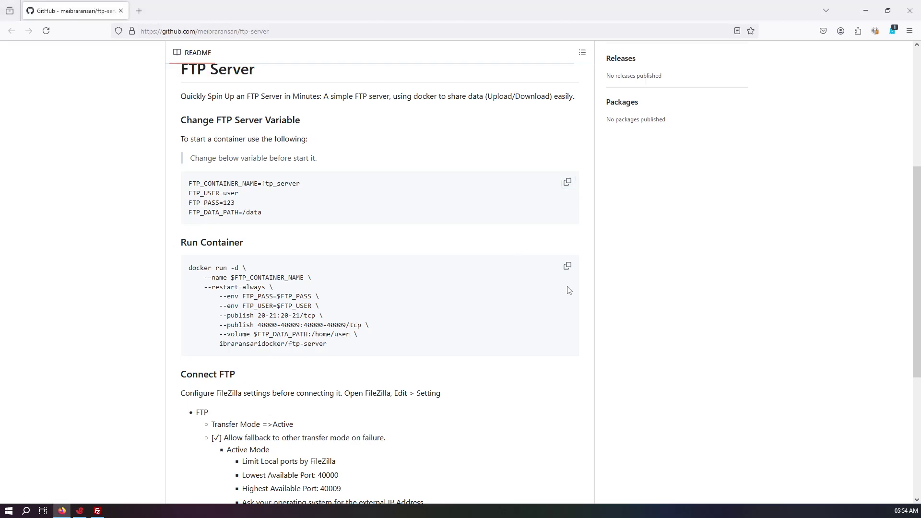
pyautogui.click(567, 267)
pyautogui.hotkey('alt', 'Tab')
pyautogui.press('shift+Insert')
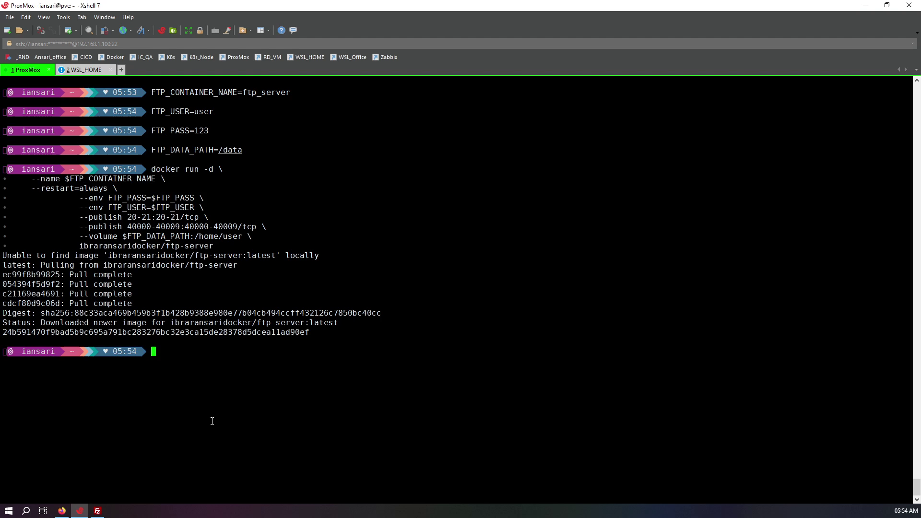
# - Reconnect FileZilla to the FTP server and refresh the remote listing
pyautogui.click(97, 511)
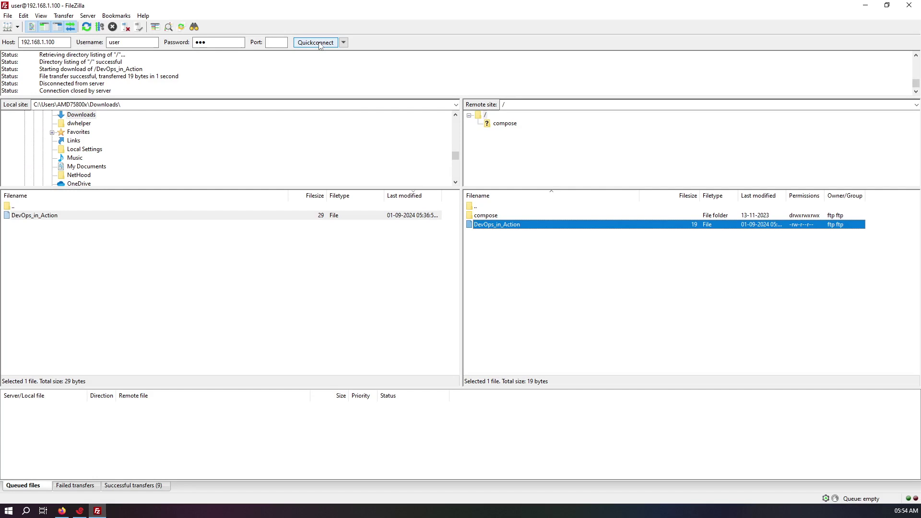
pyautogui.click(315, 42)
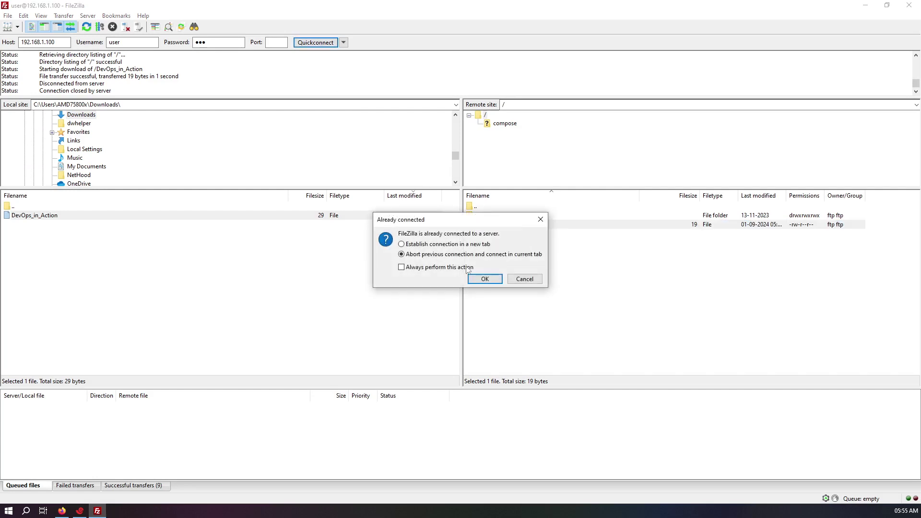
pyautogui.click(485, 279)
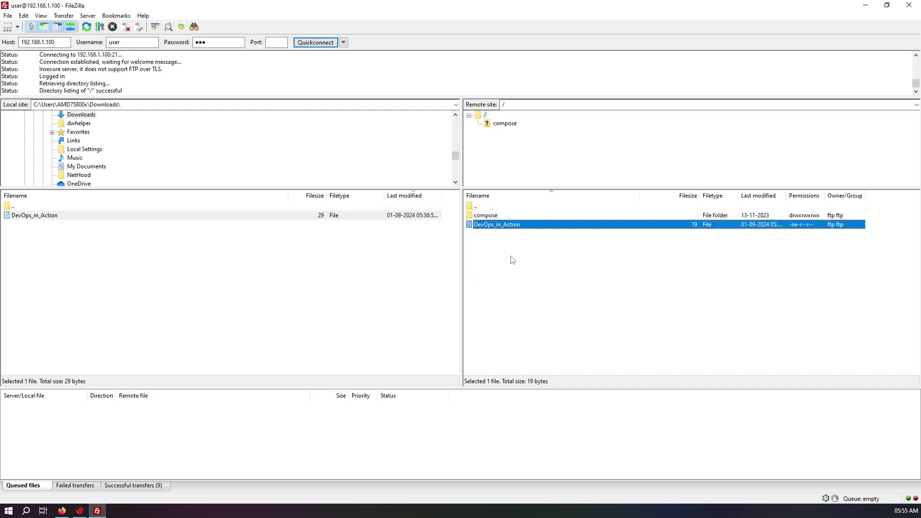
pyautogui.rightClick(511, 259)
pyautogui.click(542, 320)
# - Download the remote DevOps_in_Action file to Downloads, overwriting the local copy
pyautogui.click(496, 224)
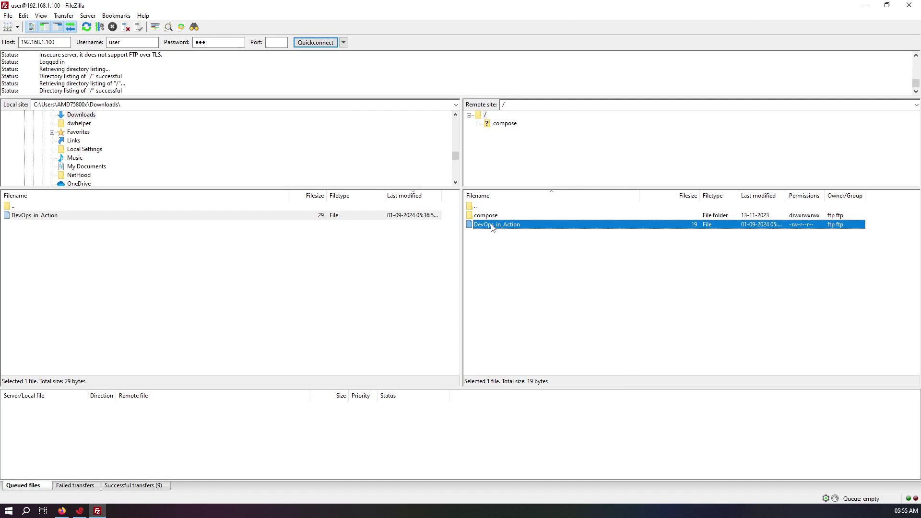
pyautogui.rightClick(495, 225)
pyautogui.click(520, 231)
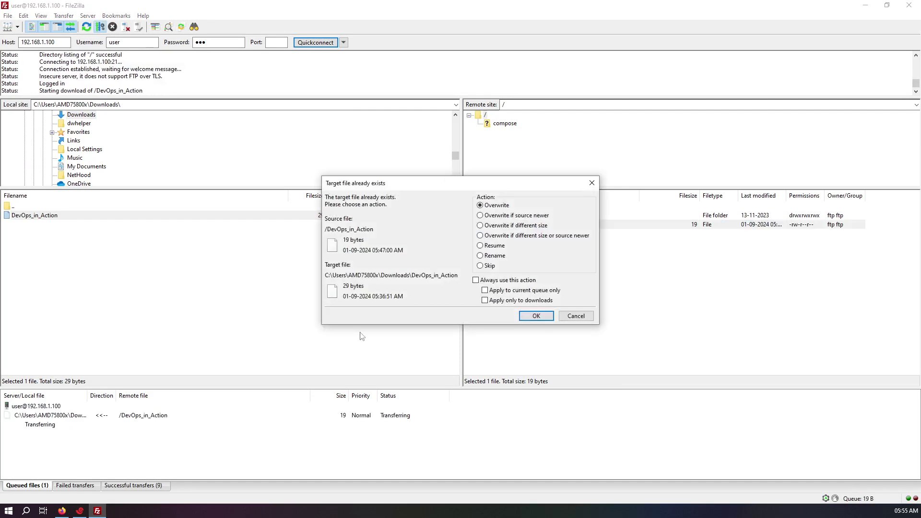
pyautogui.click(536, 316)
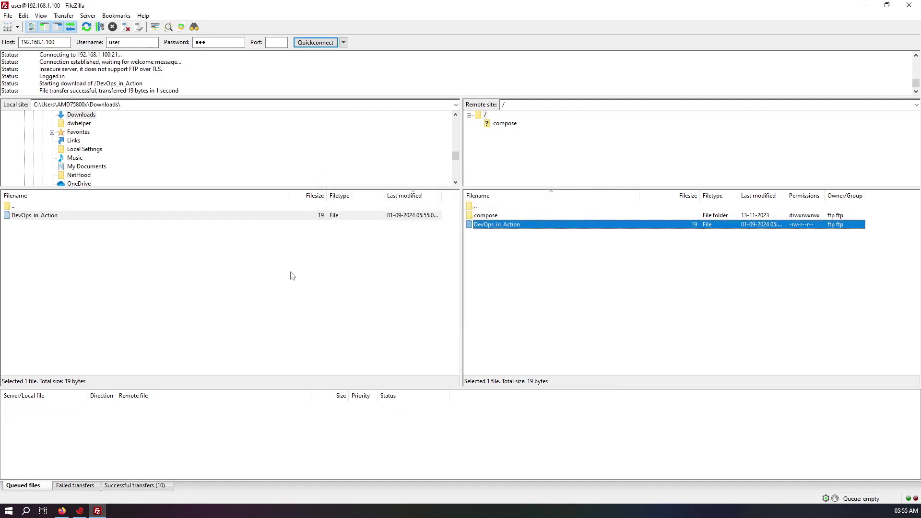
# - Upload the local DevOps_in_Action back to the server twice and check successful transfers
pyautogui.click(167, 216)
pyautogui.rightClick(167, 216)
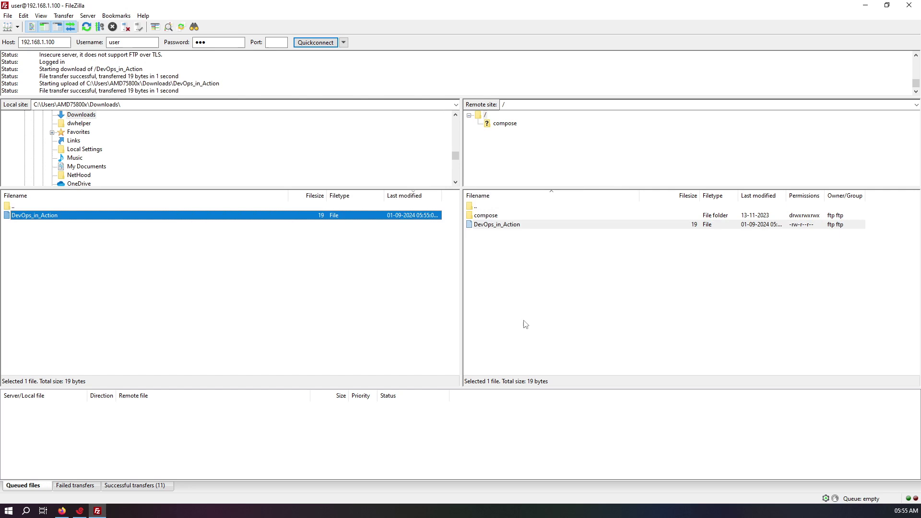
pyautogui.click(185, 222)
pyautogui.rightClick(288, 216)
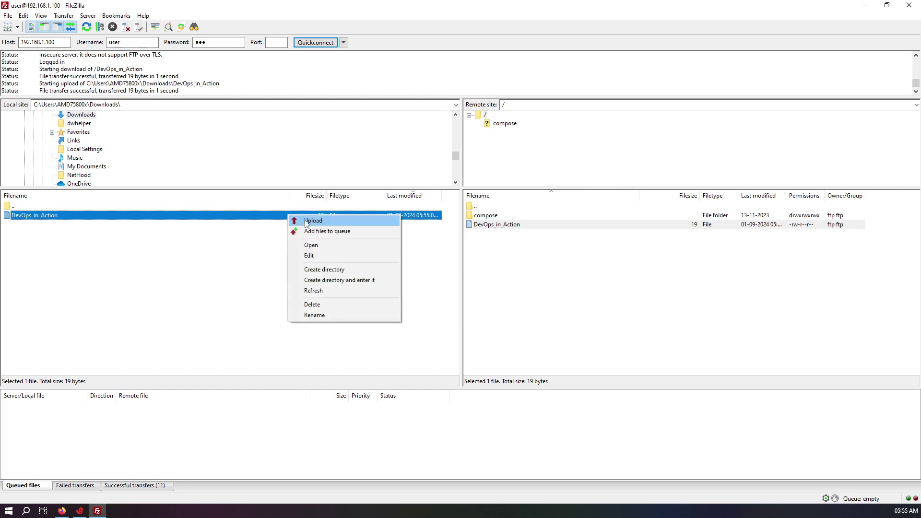
pyautogui.click(306, 220)
pyautogui.click(158, 485)
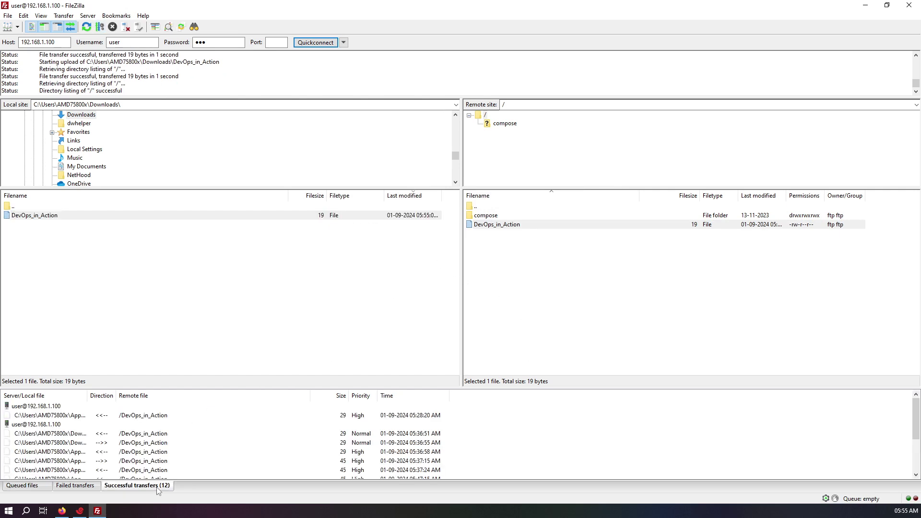
pyautogui.click(29, 487)
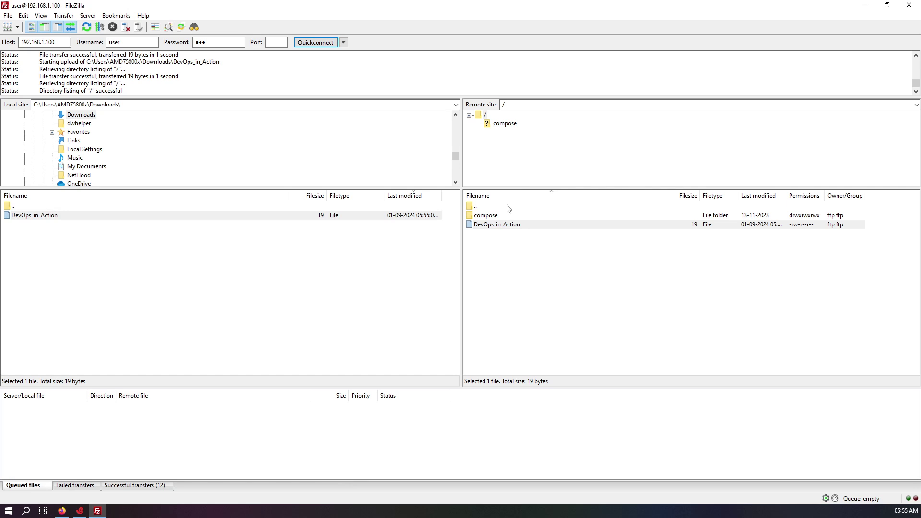
# - Open the remote DevOps_in_Action file for View/Edit with a fresh download
pyautogui.rightClick(504, 226)
pyautogui.click(532, 249)
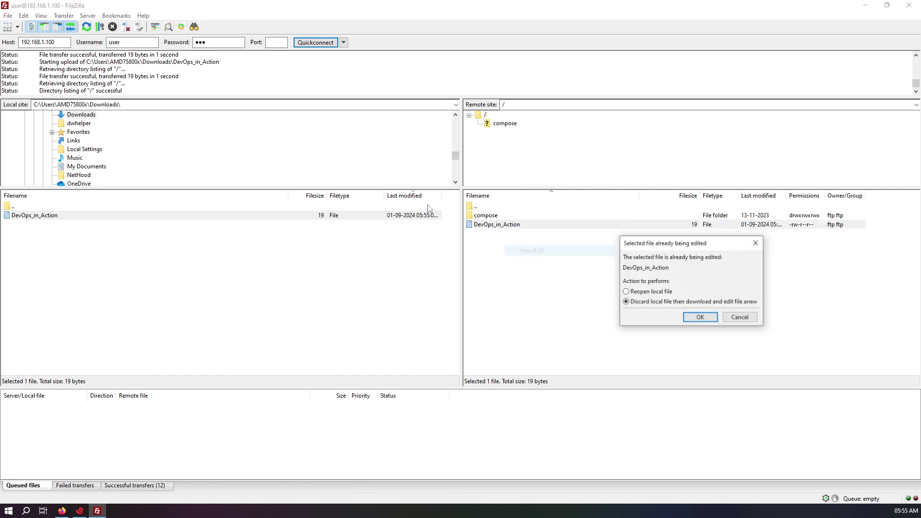
pyautogui.click(700, 318)
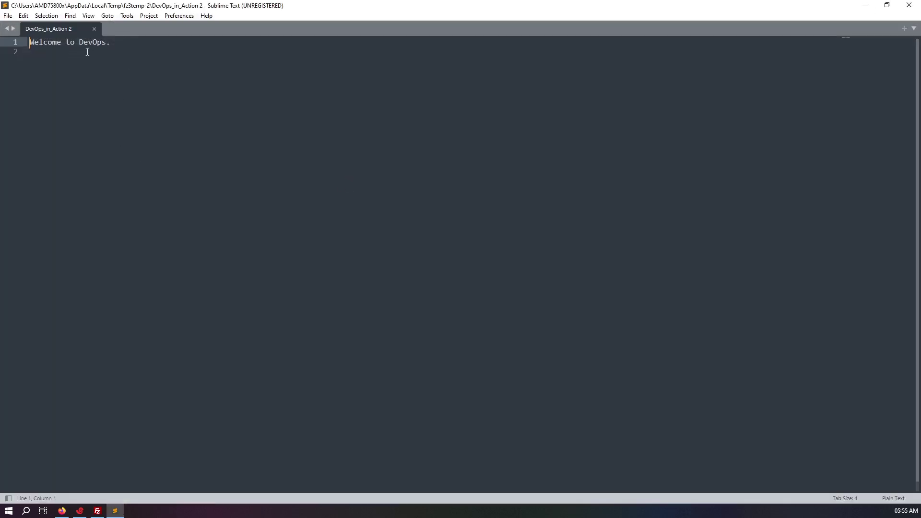
pyautogui.write('F')
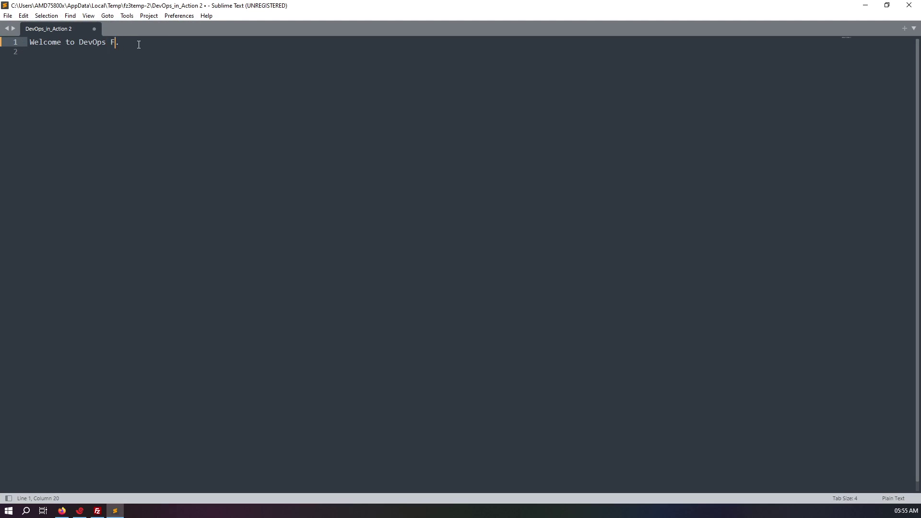
pyautogui.write('TP se')
pyautogui.write('rver Demo')
# - Save the edited DevOps_in_Action and confirm FileZilla's upload of the changed file
pyautogui.hotkey('ctrl', 's')
pyautogui.click(865, 6)
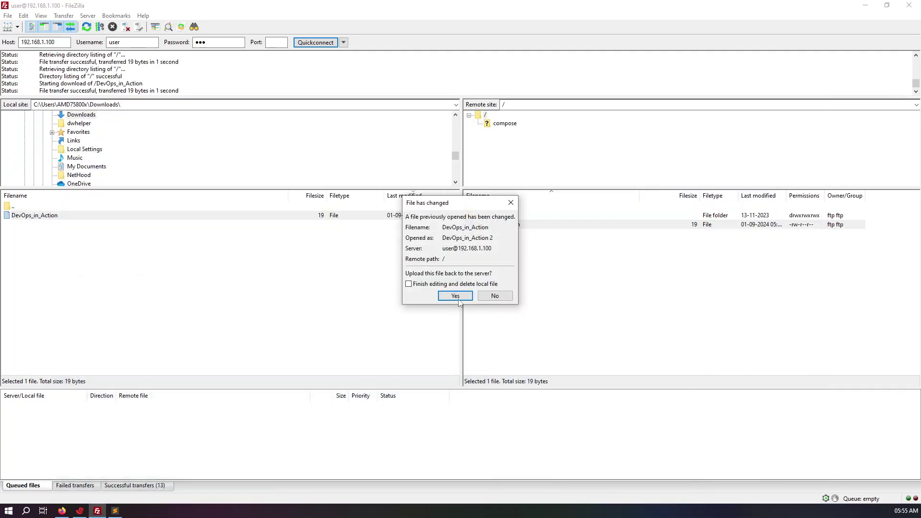
pyautogui.click(455, 296)
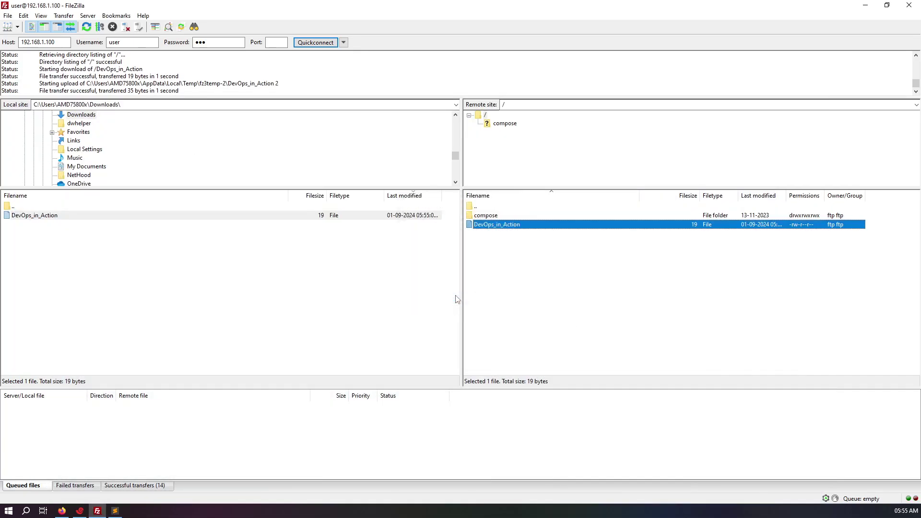
pyautogui.click(866, 6)
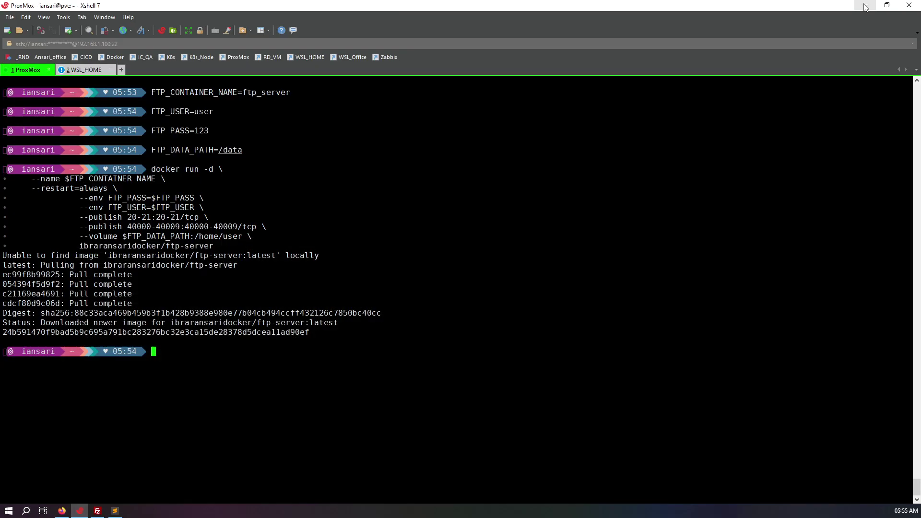
# - Highlight the README's variable values: user, 123 and data
pyautogui.click(62, 511)
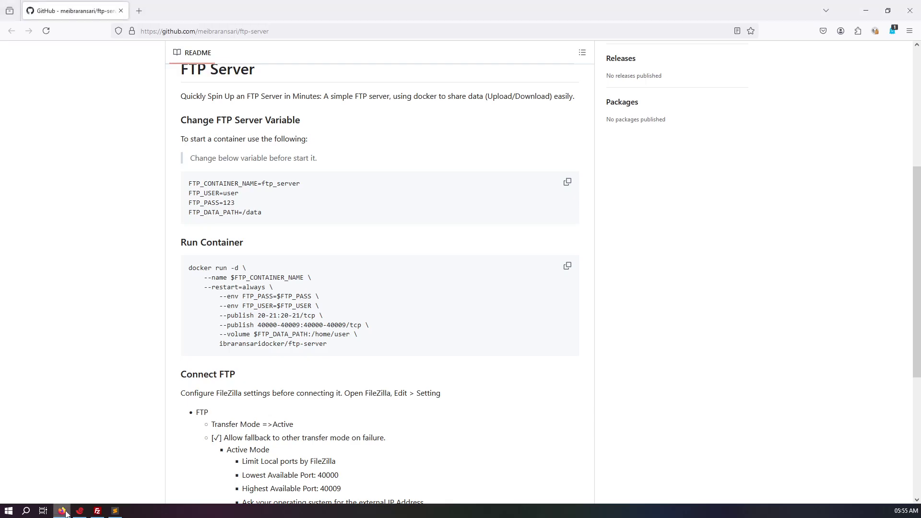
pyautogui.scroll(3, 239, 191)
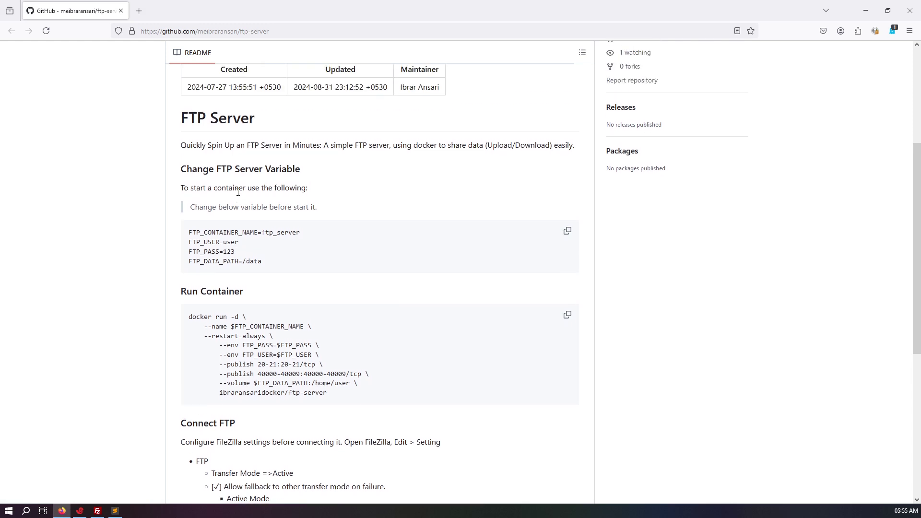
pyautogui.scroll(3, 240, 192)
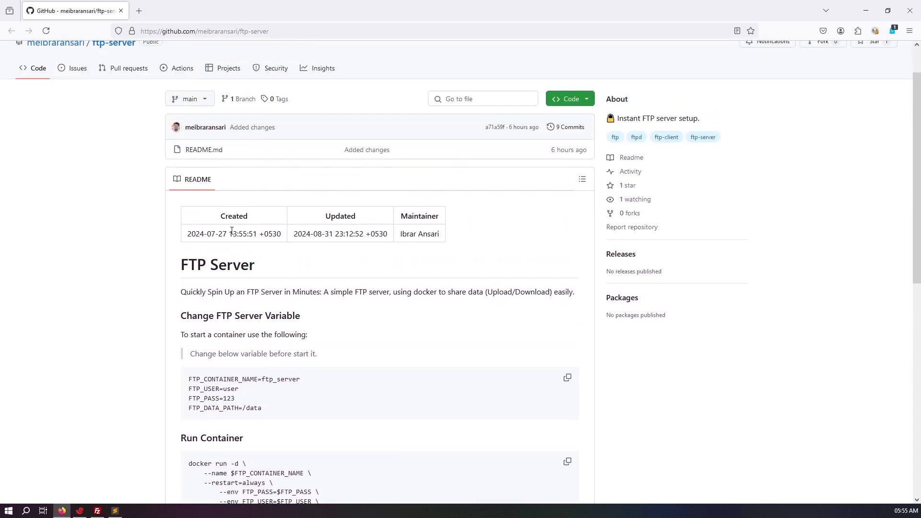
pyautogui.scroll(-2, 242, 351)
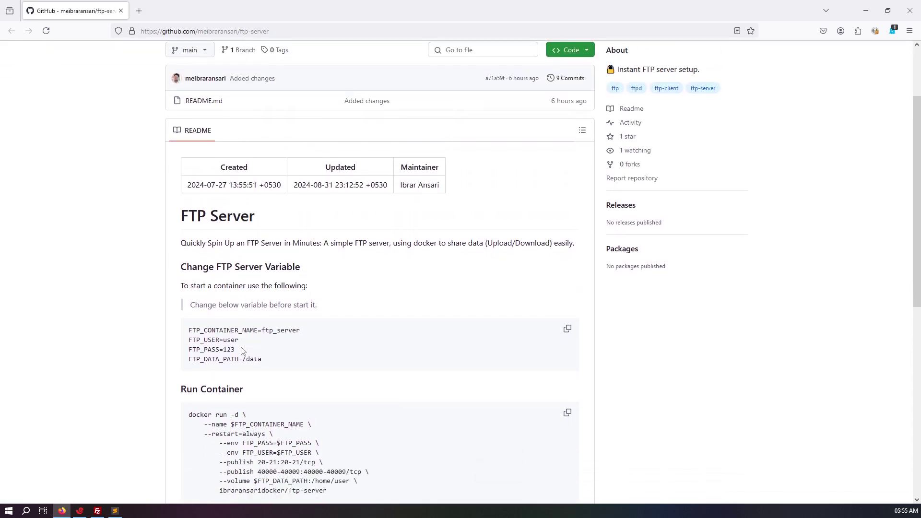
pyautogui.scroll(-2, 243, 350)
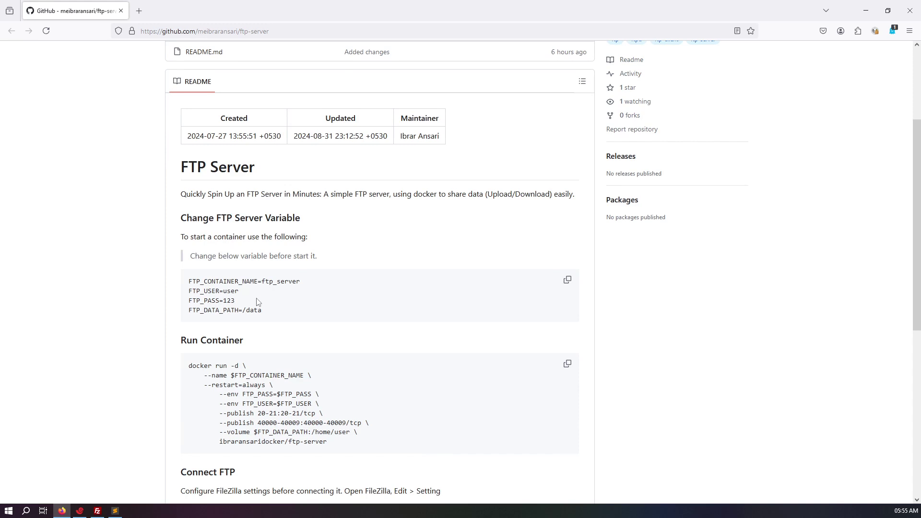
pyautogui.doubleClick(233, 291)
pyautogui.doubleClick(229, 300)
pyautogui.doubleClick(254, 309)
pyautogui.scroll(-3, 268, 259)
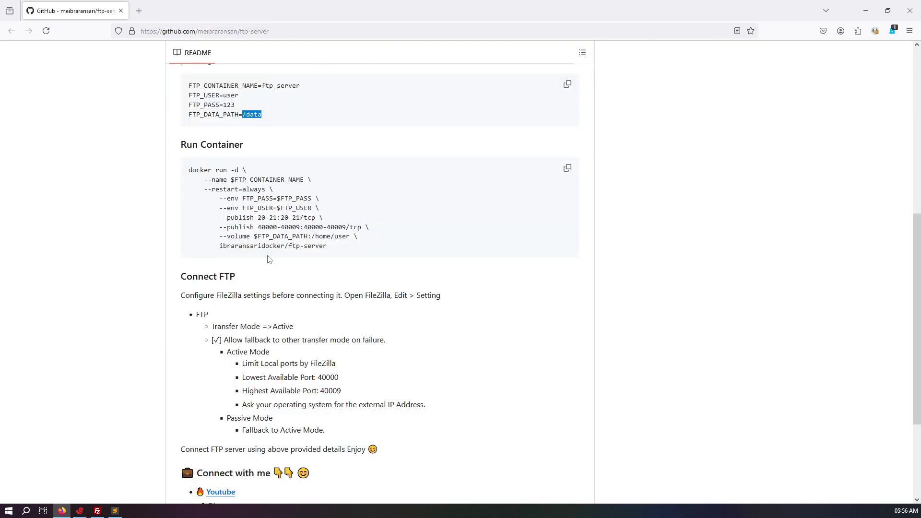
pyautogui.moveTo(329, 248); pyautogui.dragTo(189, 170)
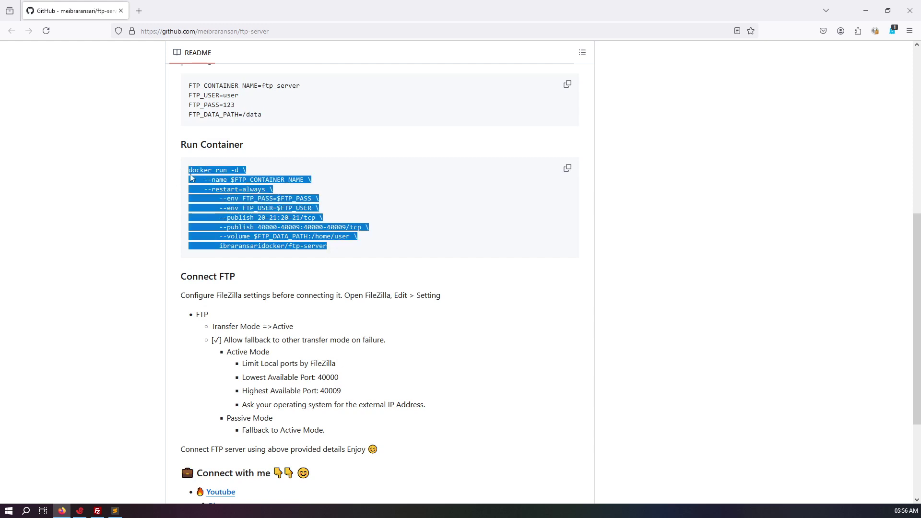
pyautogui.click(302, 228)
pyautogui.doubleClick(268, 227)
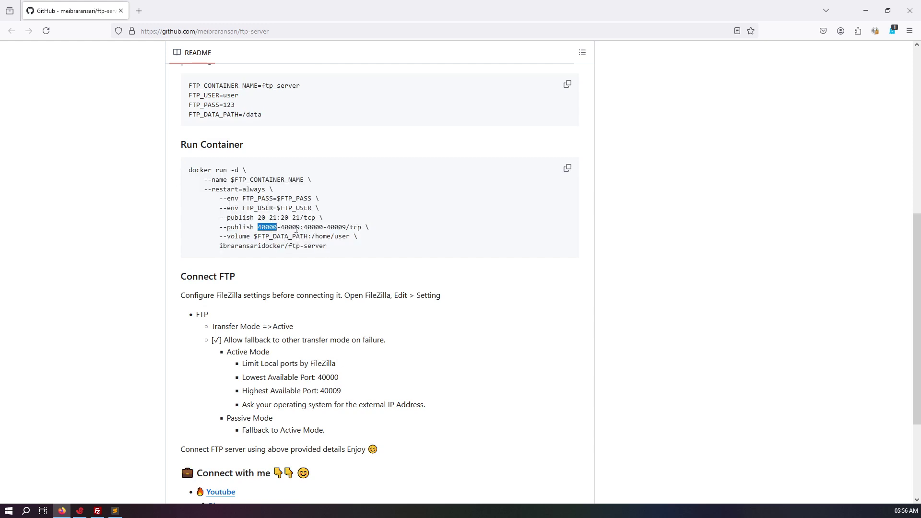
pyautogui.doubleClick(292, 227)
pyautogui.doubleClick(314, 227)
pyautogui.scroll(-2, 337, 228)
pyautogui.scroll(-1, 317, 180)
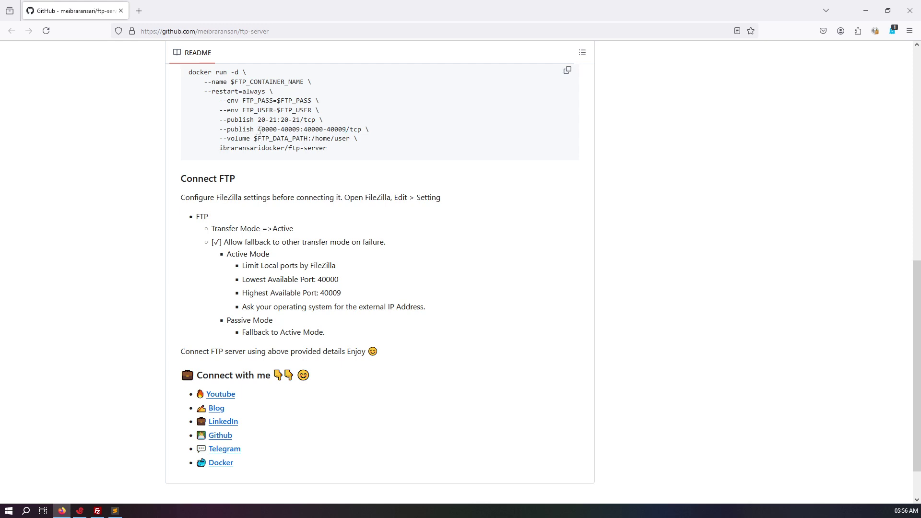
pyautogui.moveTo(257, 130); pyautogui.dragTo(349, 130)
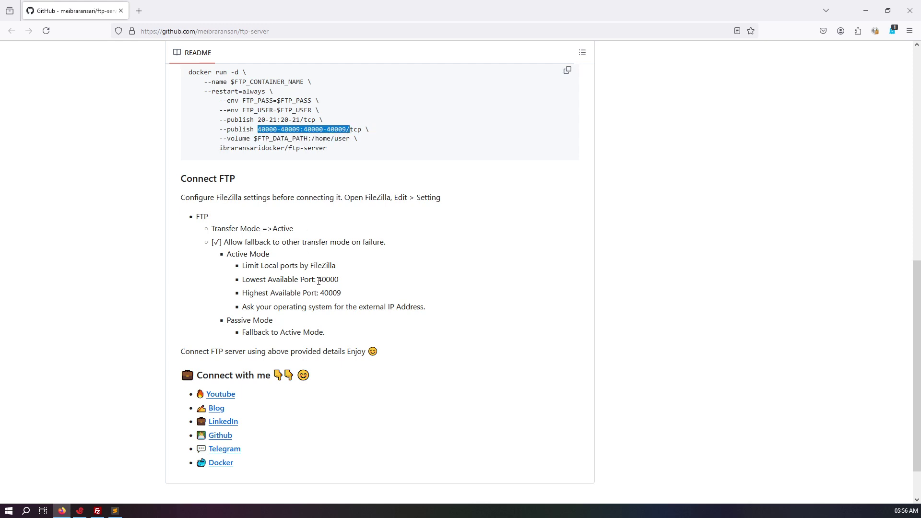
pyautogui.moveTo(318, 280); pyautogui.dragTo(344, 295)
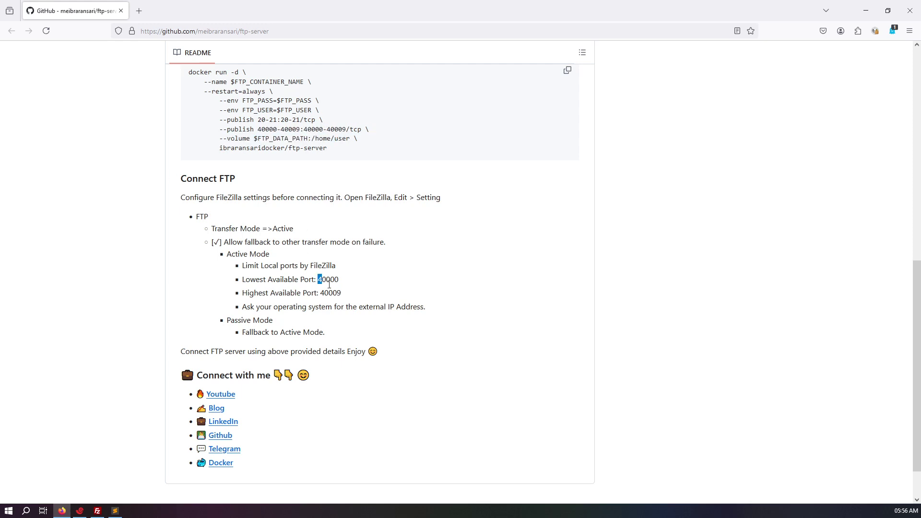
pyautogui.click(374, 285)
# - Check FileZilla settings: Active transfer mode with fallback, passive mode falling back to active
pyautogui.click(96, 511)
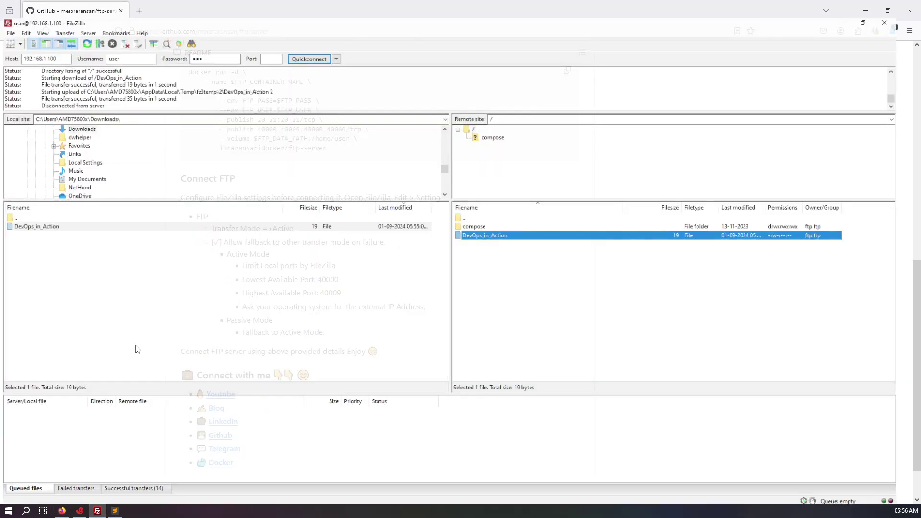
pyautogui.click(24, 15)
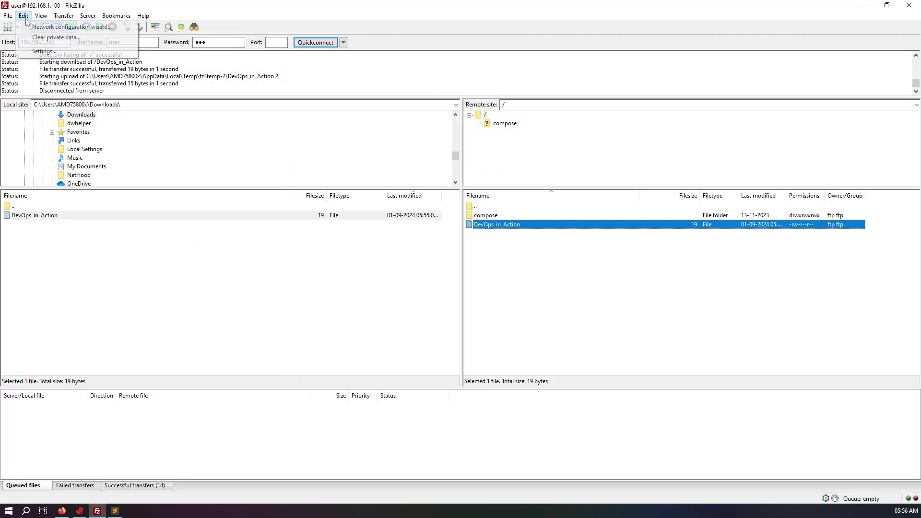
pyautogui.click(44, 51)
pyautogui.click(336, 166)
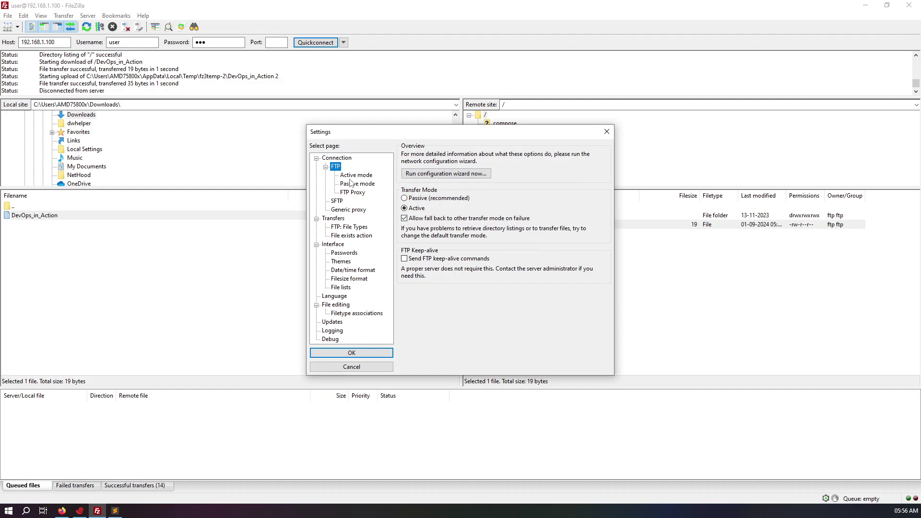
pyautogui.click(349, 175)
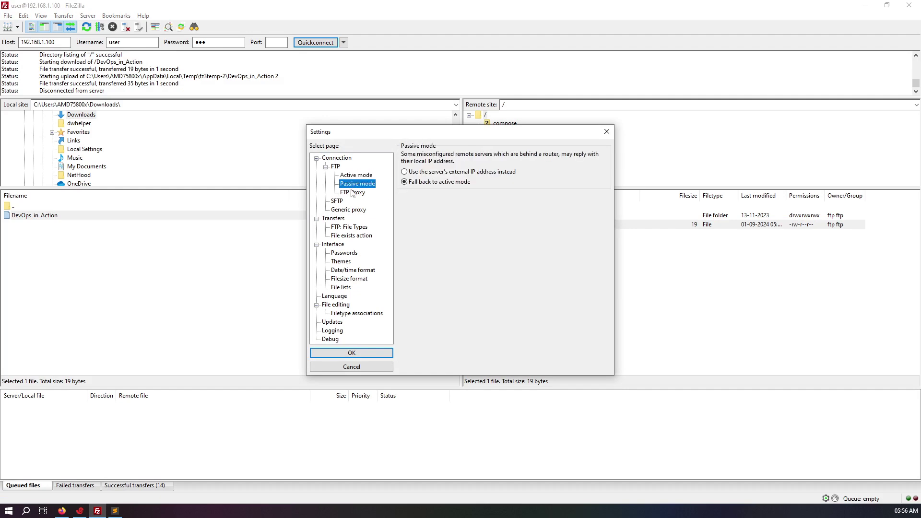
pyautogui.click(607, 132)
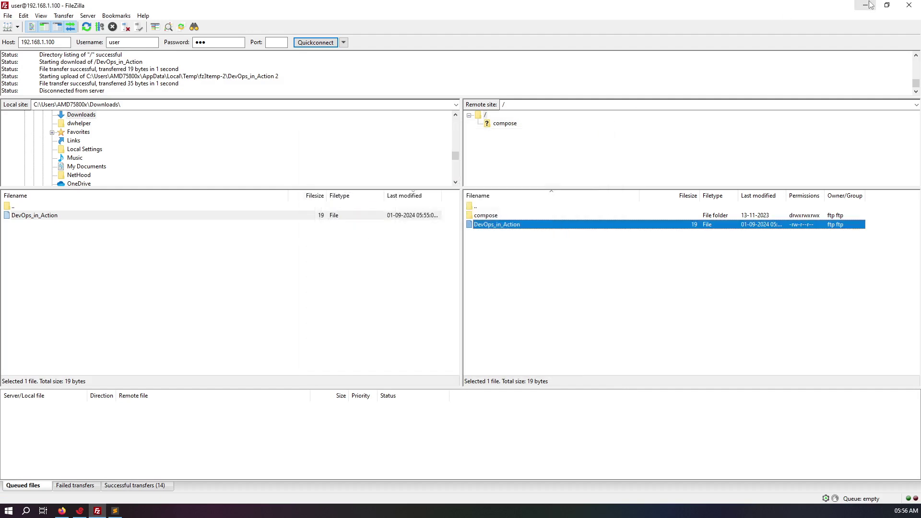
pyautogui.click(866, 5)
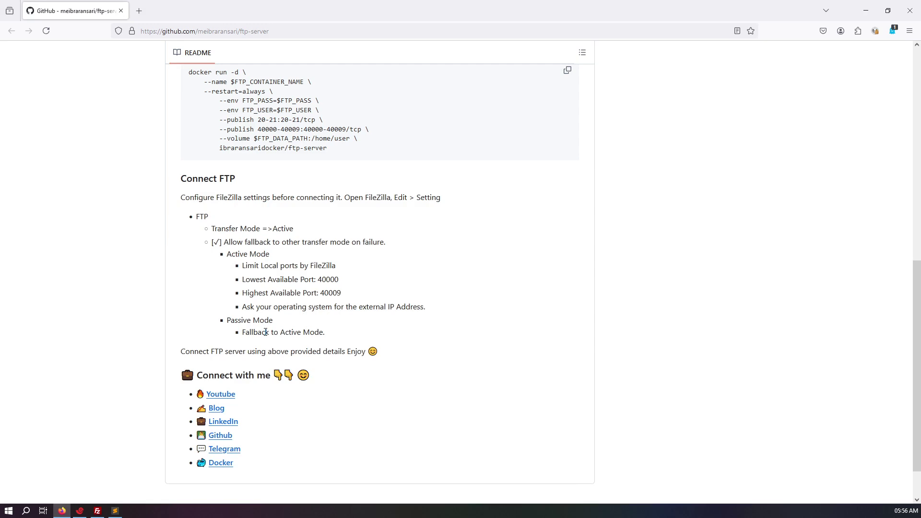
pyautogui.scroll(10, 267, 333)
pyautogui.scroll(5, 267, 333)
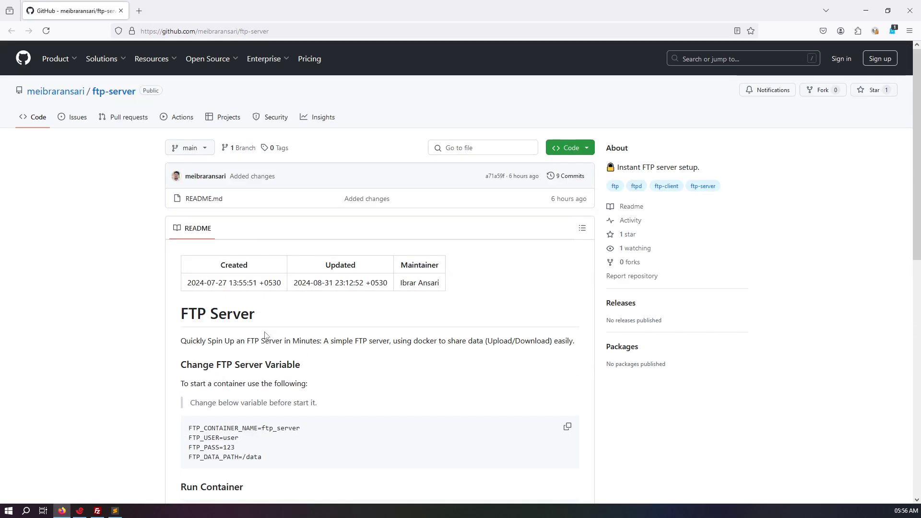
pyautogui.click(865, 10)
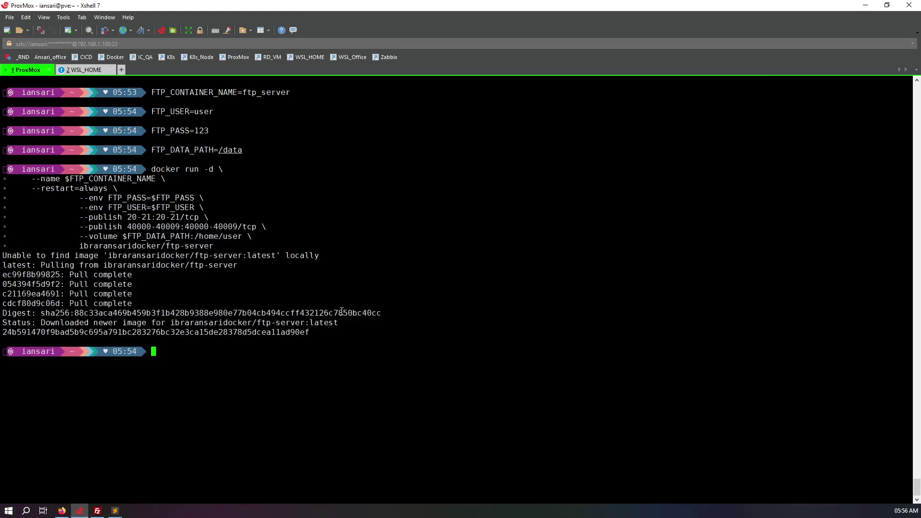